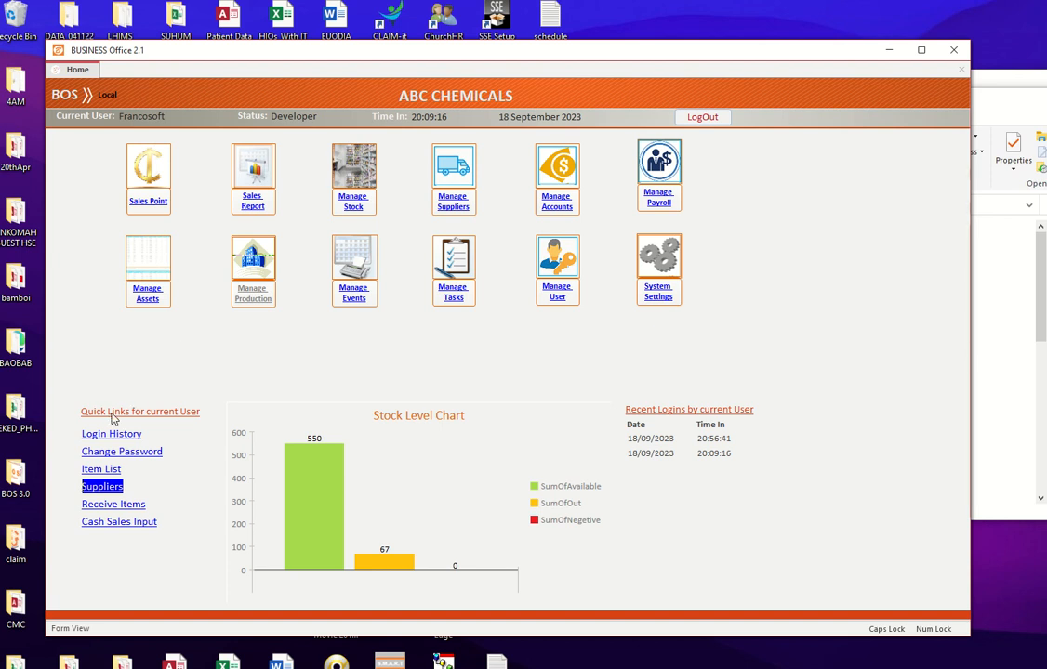
Open the Suppliers form, collapse its company list pane, and close the form with its design changes saved.
click(103, 487)
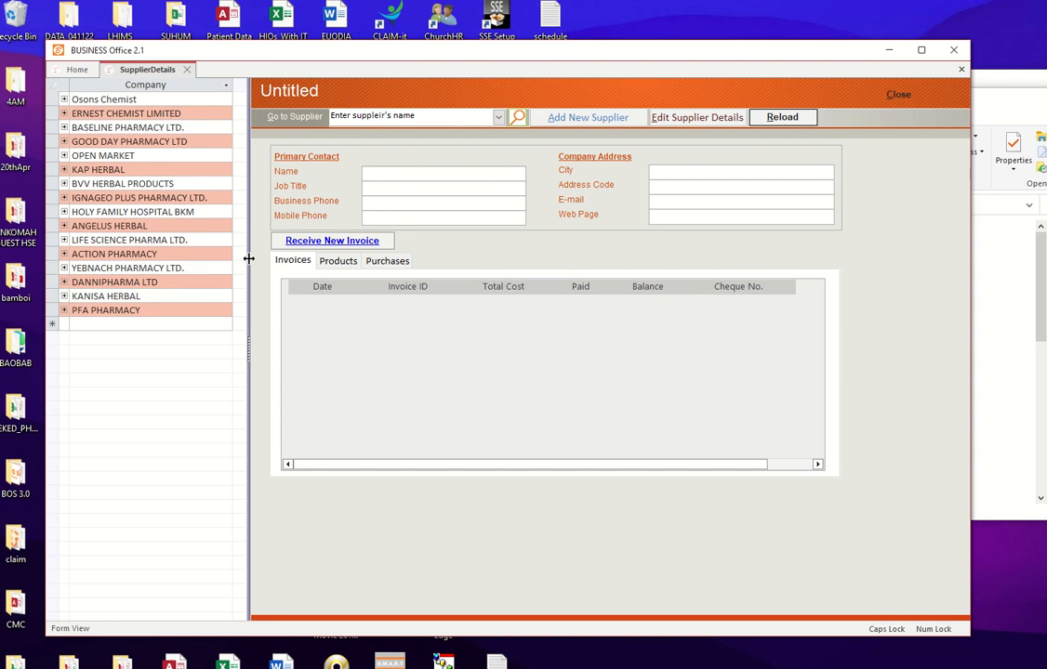
drag(249, 259, 231, 259)
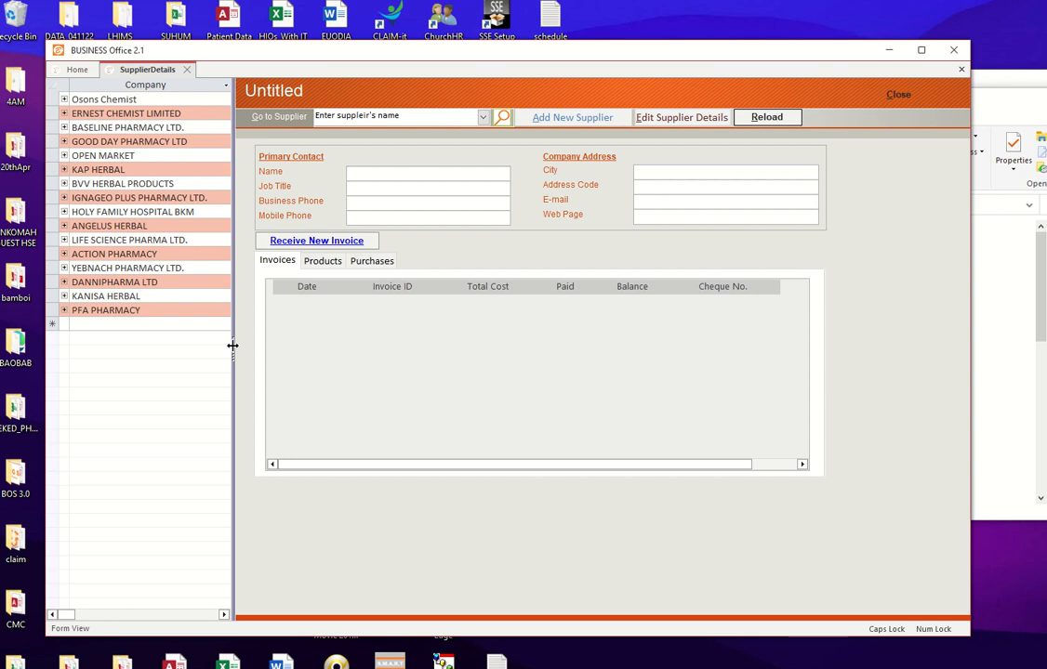
drag(232, 344, 56, 325)
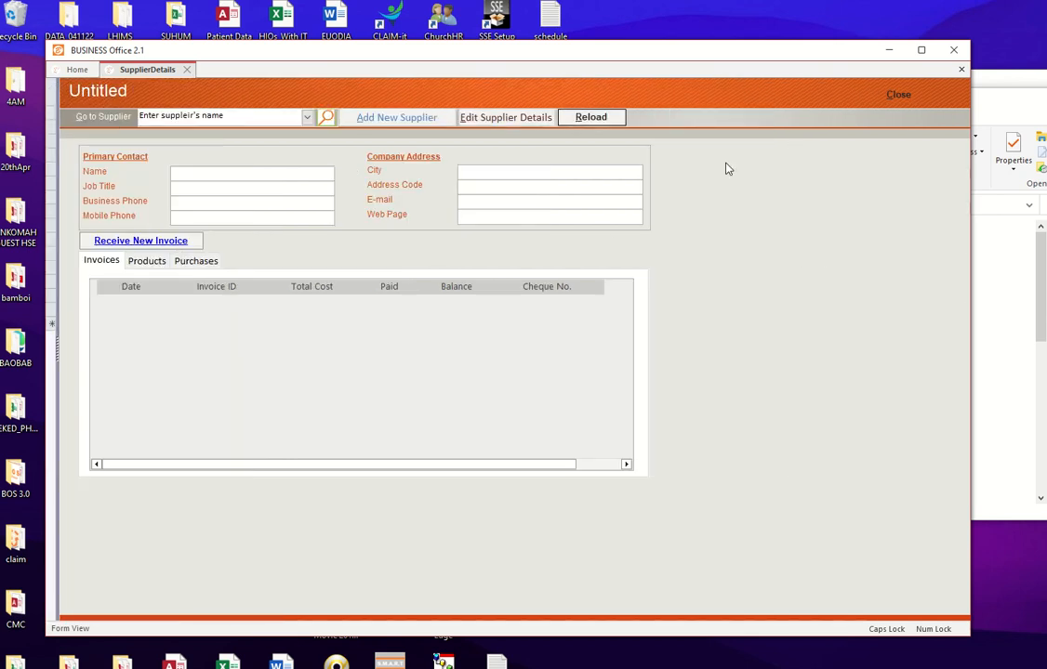
click(897, 98)
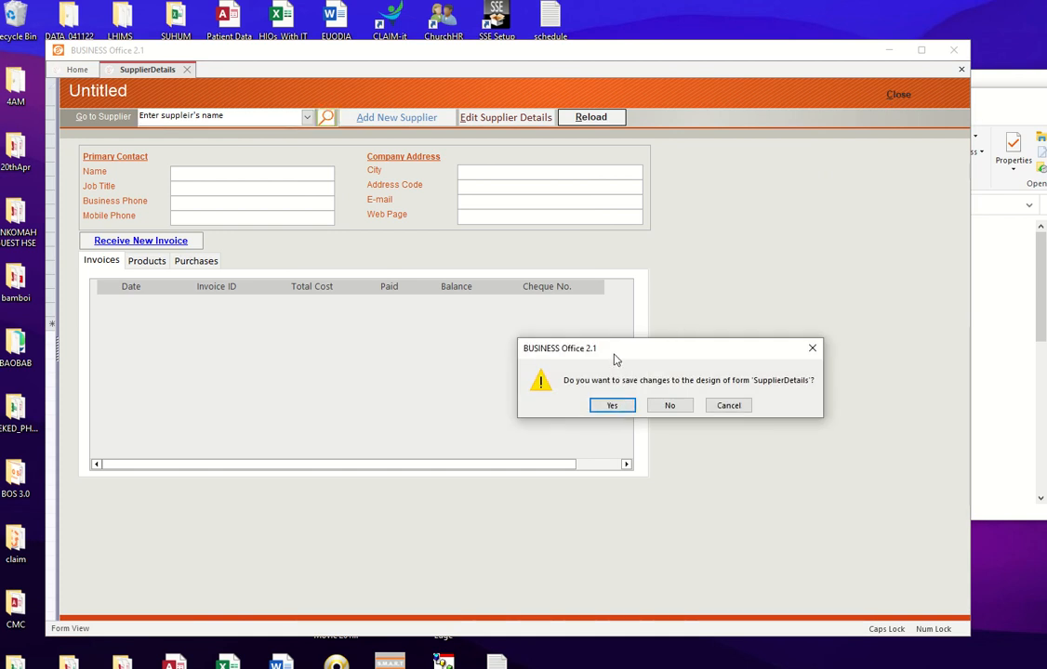
click(612, 406)
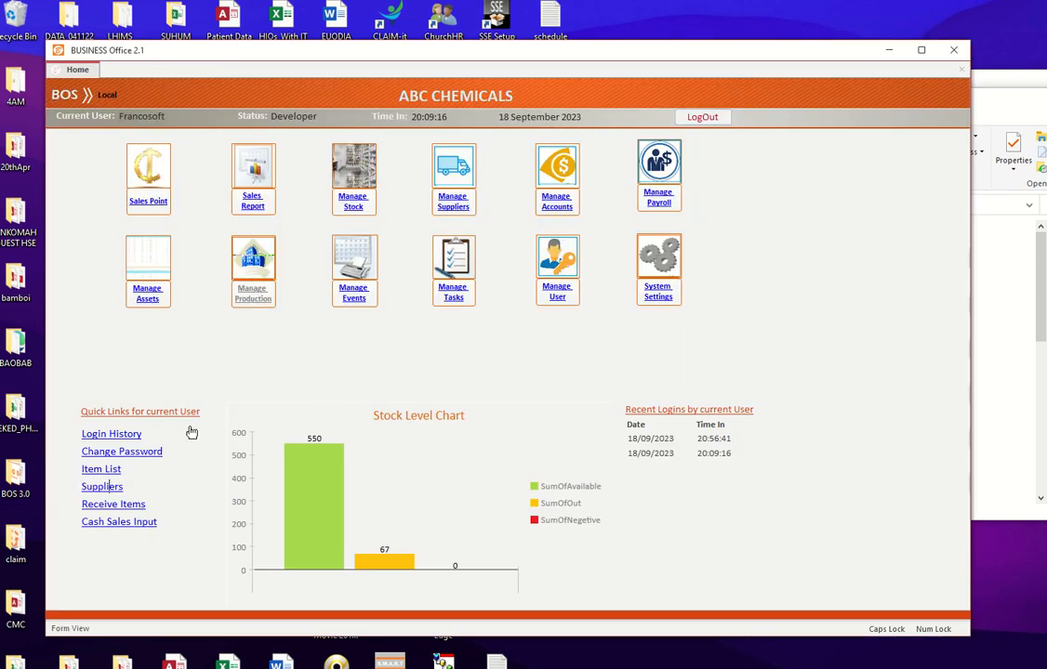
Reopen the Suppliers form and widen the collapsed company list pane to reveal the supplier names.
click(106, 486)
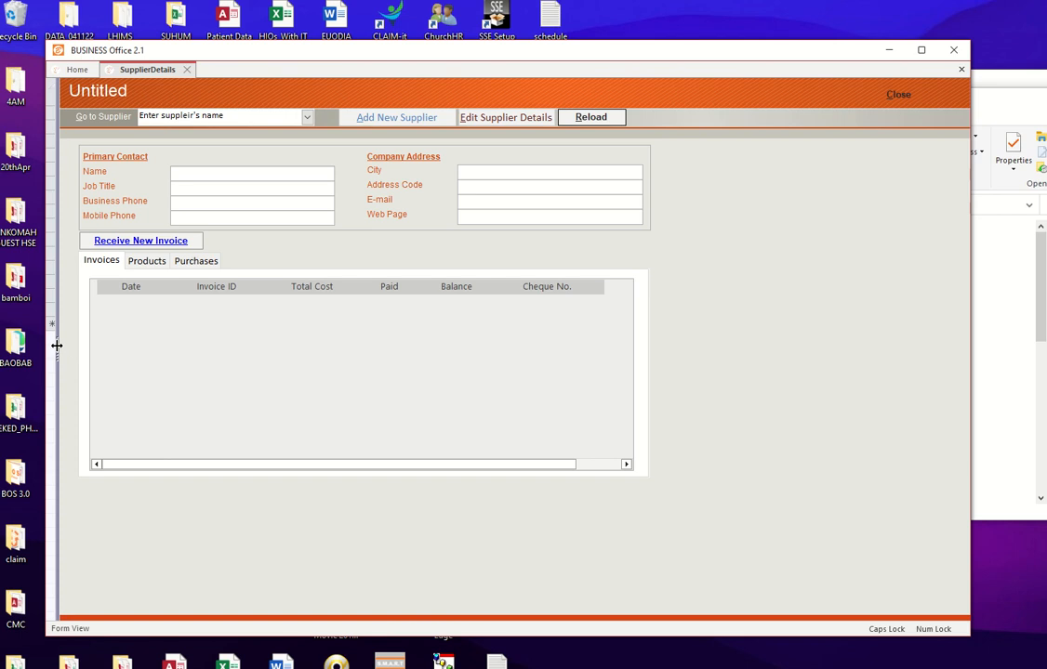
drag(57, 345, 231, 338)
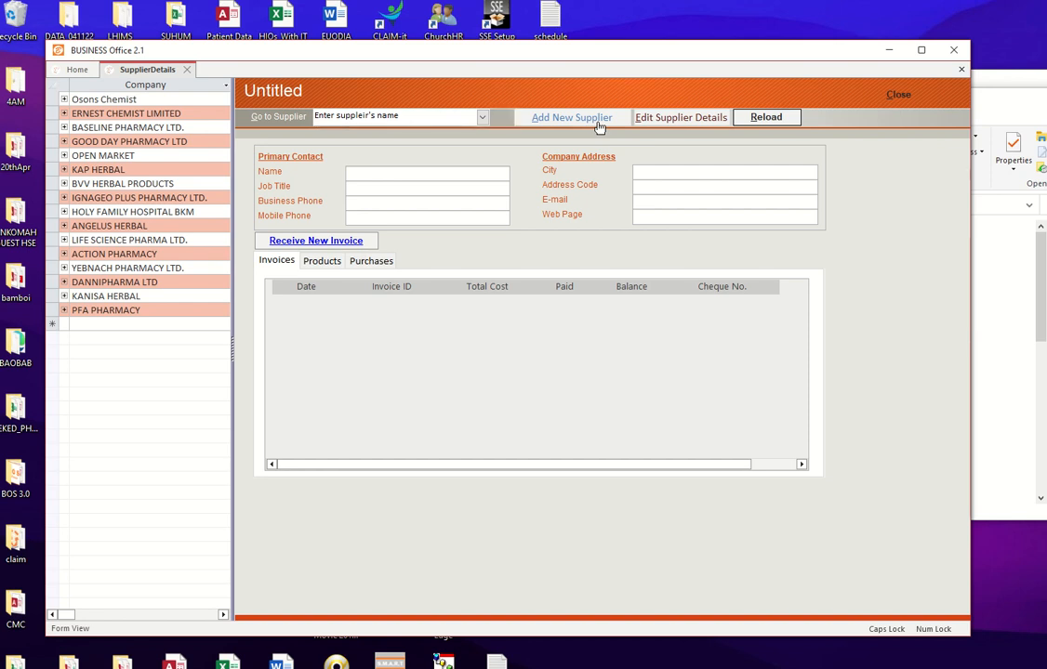
Start a new supplier record and enter FRANCOSOFT SOLUTIONS as the supplier name.
click(589, 124)
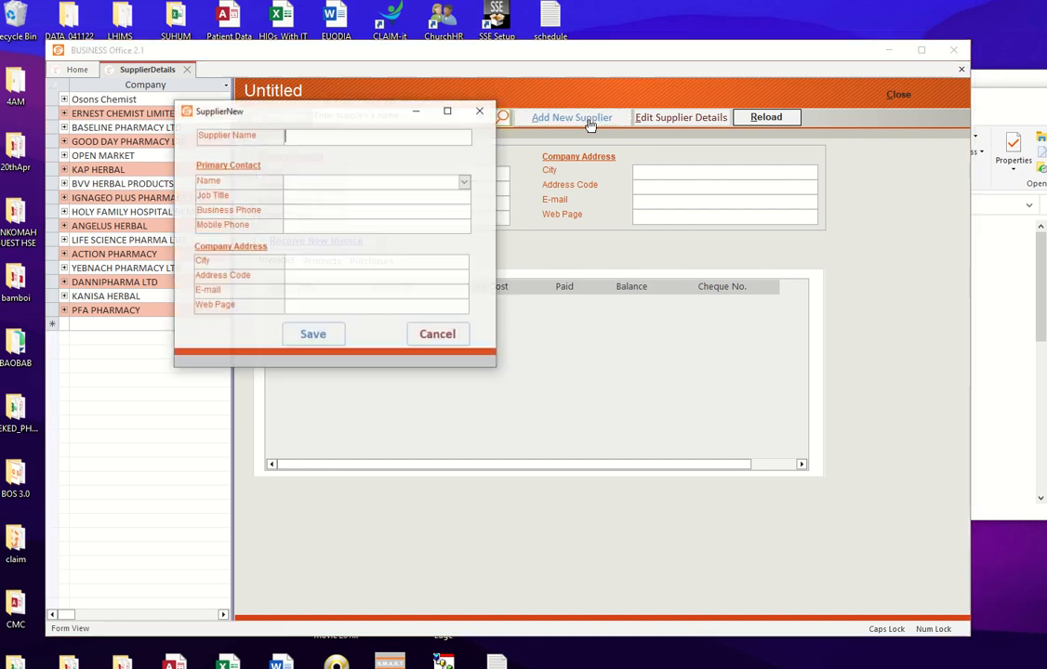
drag(358, 112, 319, 162)
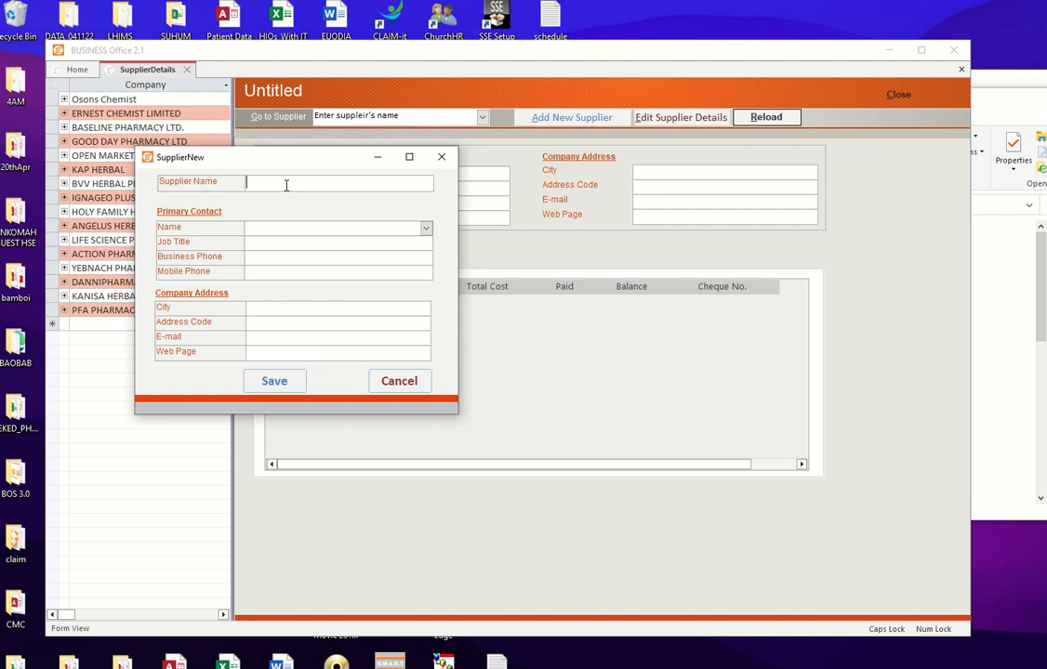
drag(269, 165, 295, 163)
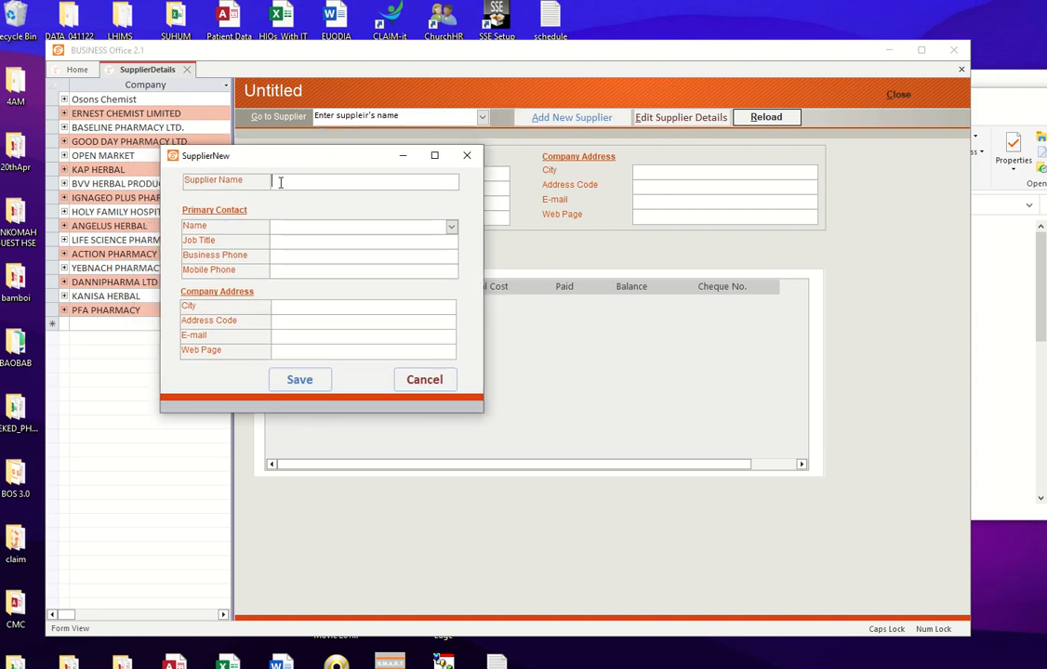
text(FFA)
text(NCOSOF)
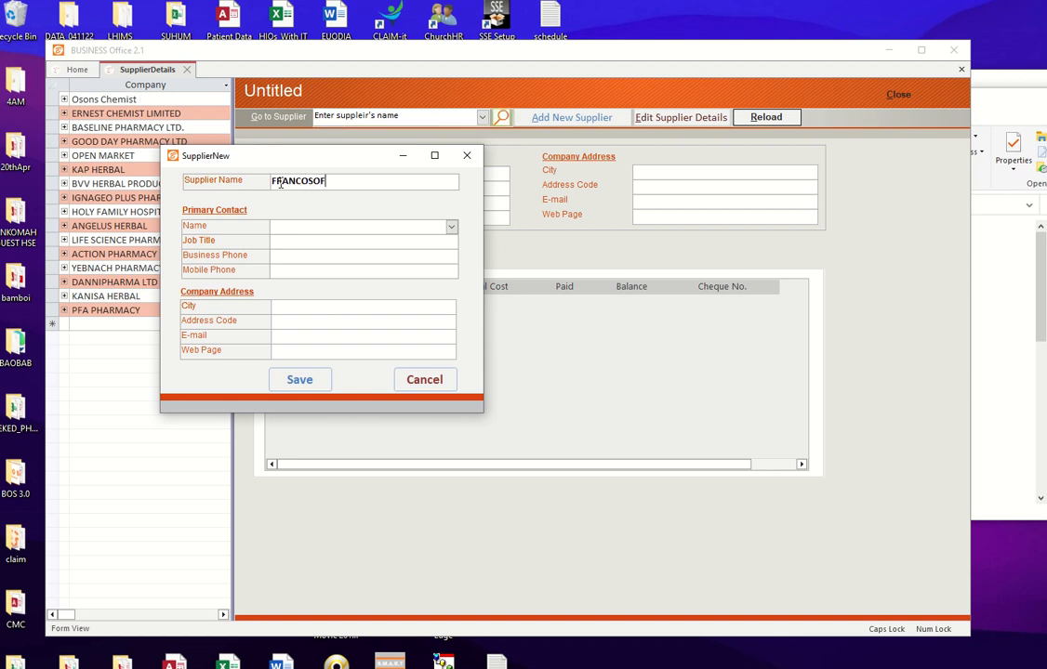
text(T SOLUTIONS)
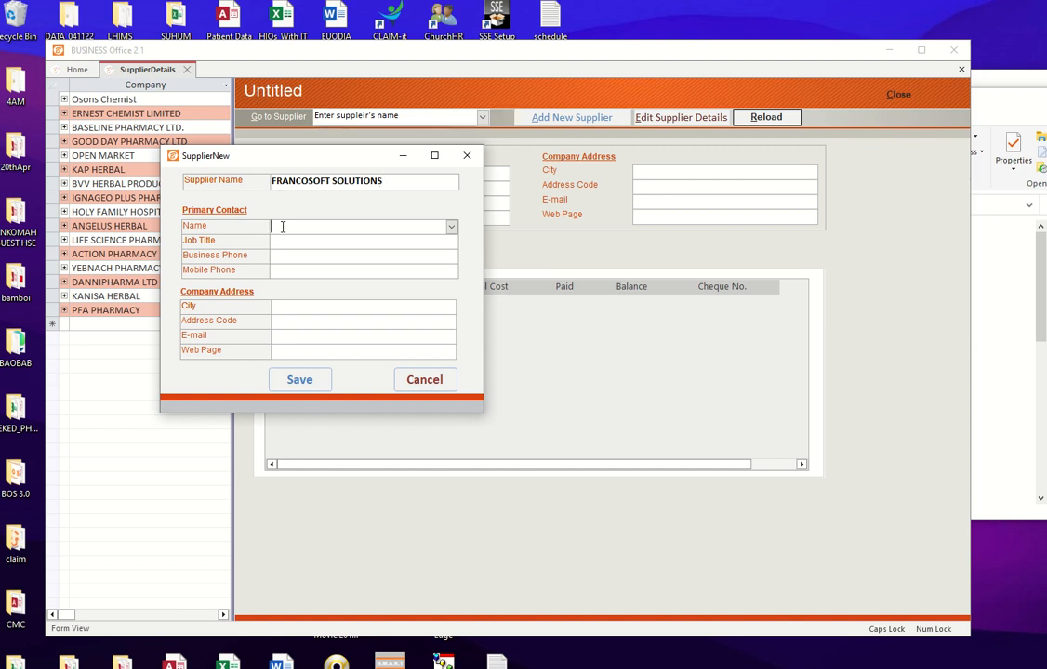
Enter the primary contact's name for the new supplier, save the record and reload the supplier list.
click(283, 227)
text(MR AMOAH)
click(369, 242)
click(312, 382)
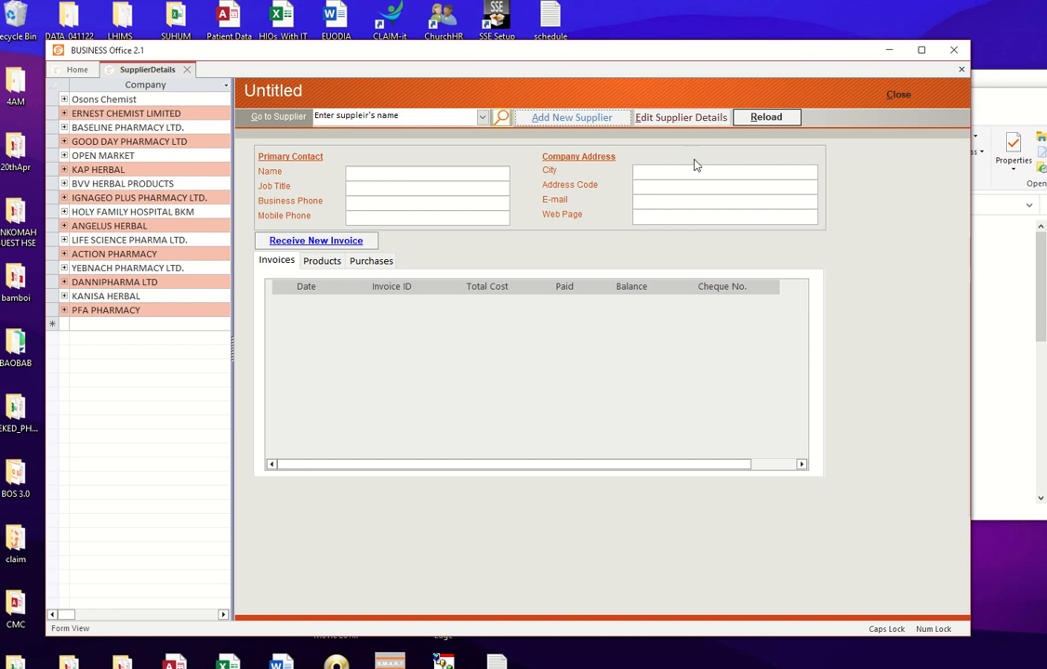
click(760, 119)
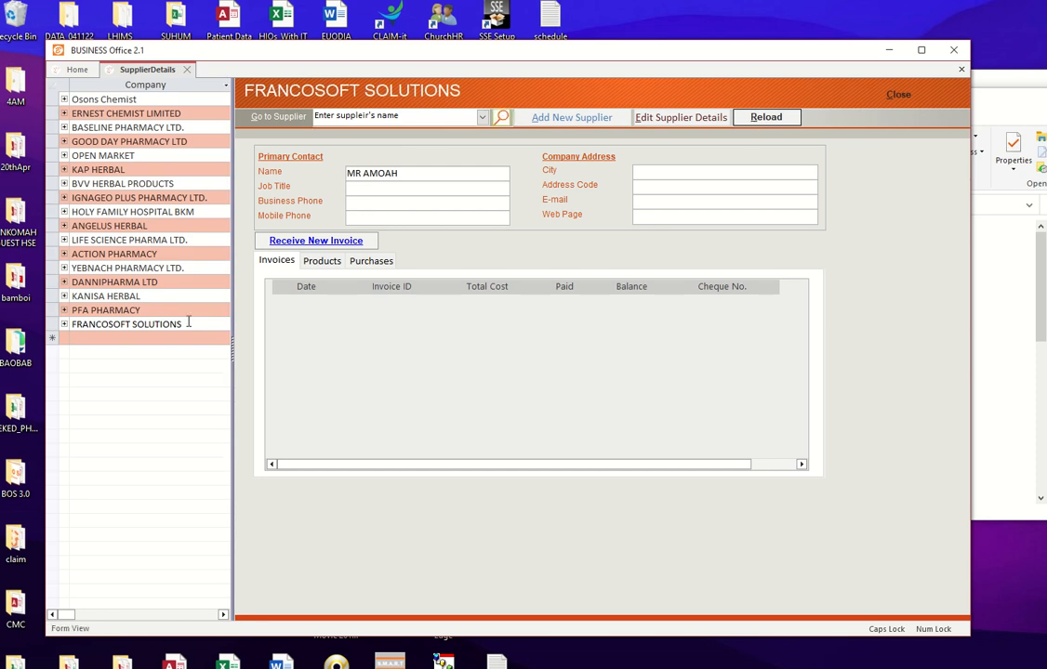
Try to edit the supplier details of FRANCOSOFT SOLUTIONS after selecting it in the company list.
click(47, 322)
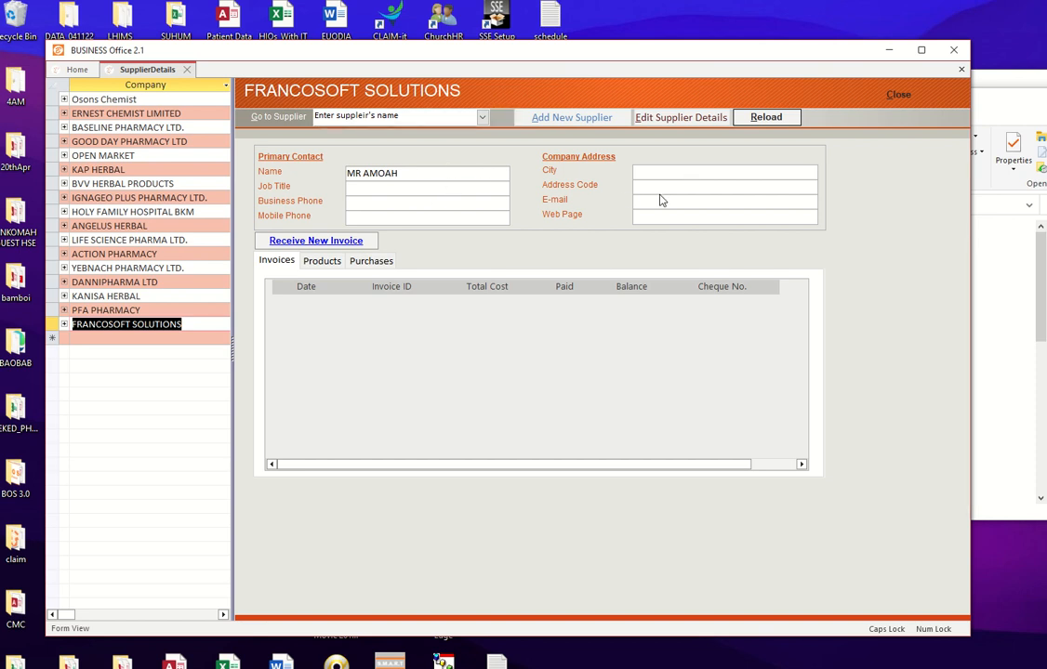
click(675, 119)
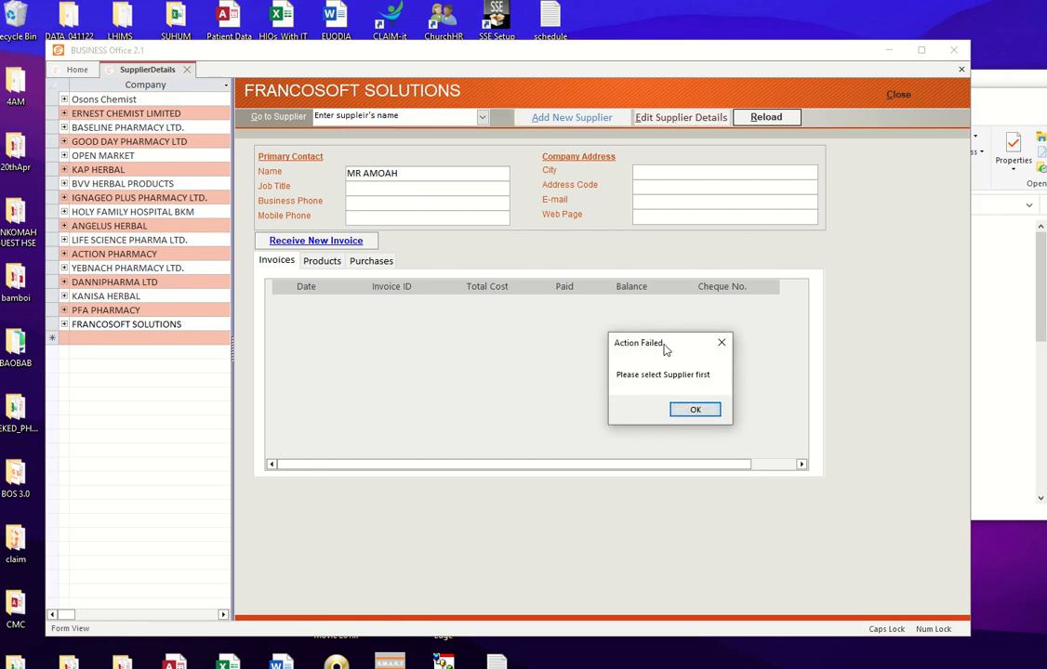
drag(661, 348, 512, 200)
click(545, 263)
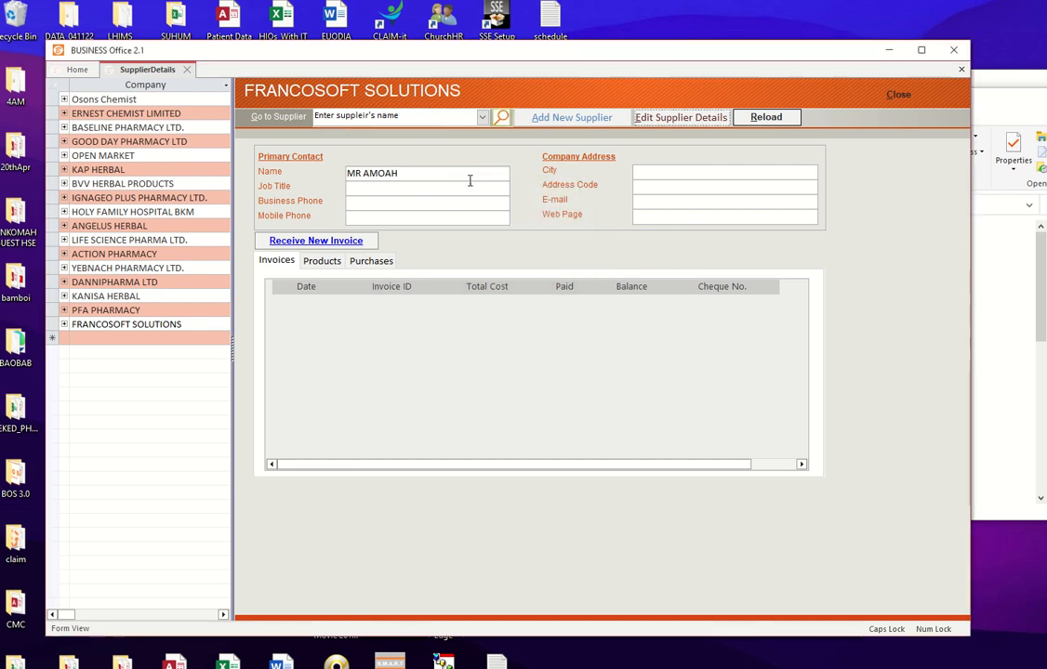
Go to the supplier IGNAGEO PLUS PHARMACY LTD., open its details for editing and cancel without saving.
click(482, 118)
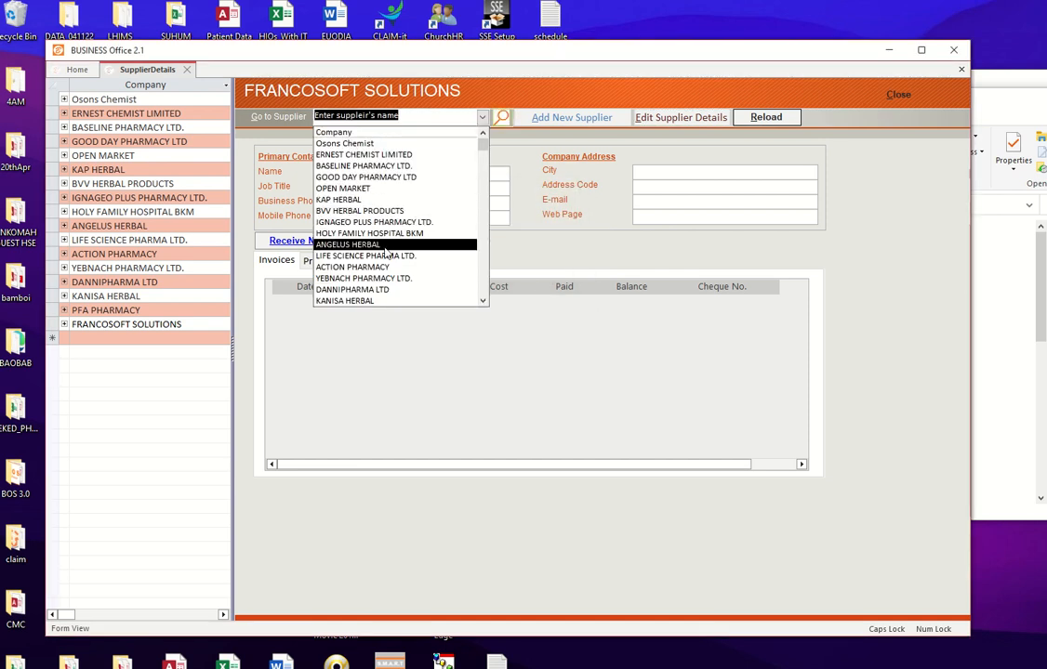
click(366, 223)
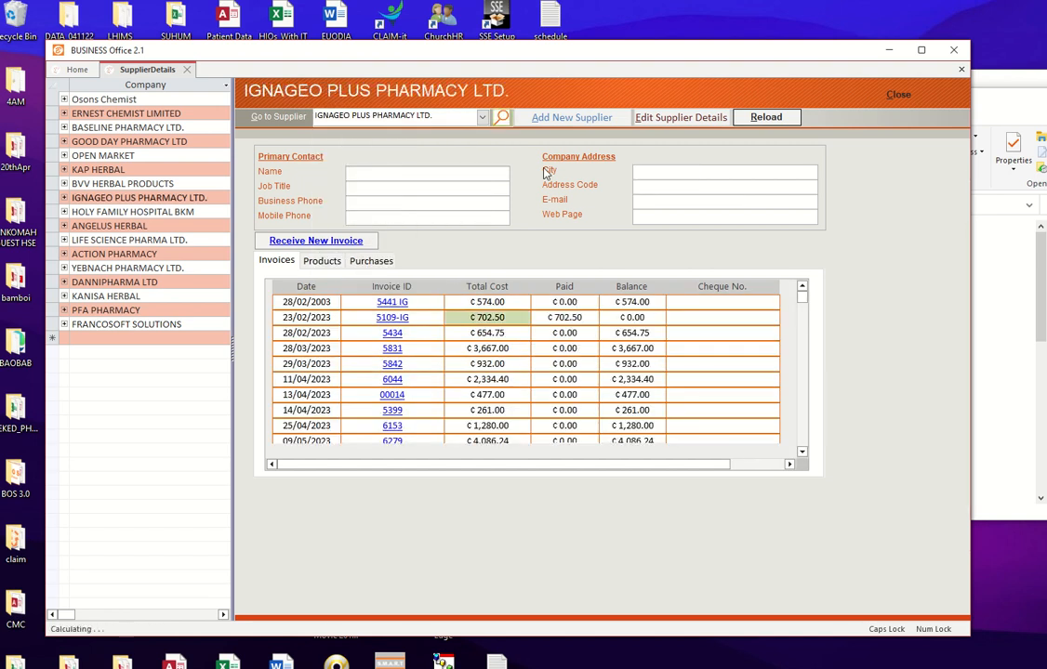
click(680, 119)
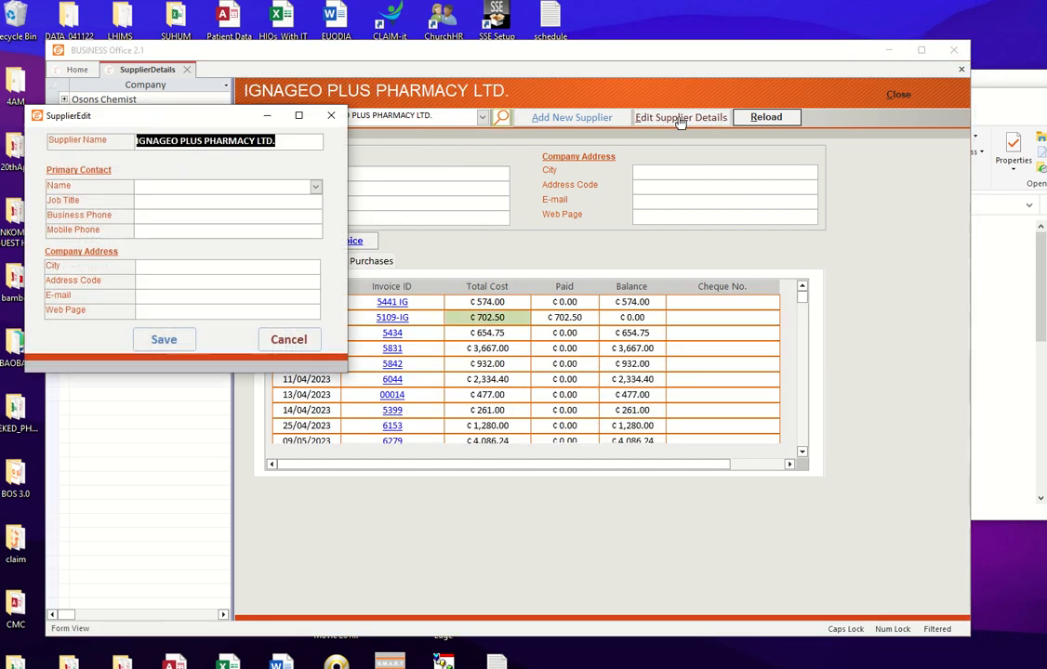
drag(201, 121, 362, 102)
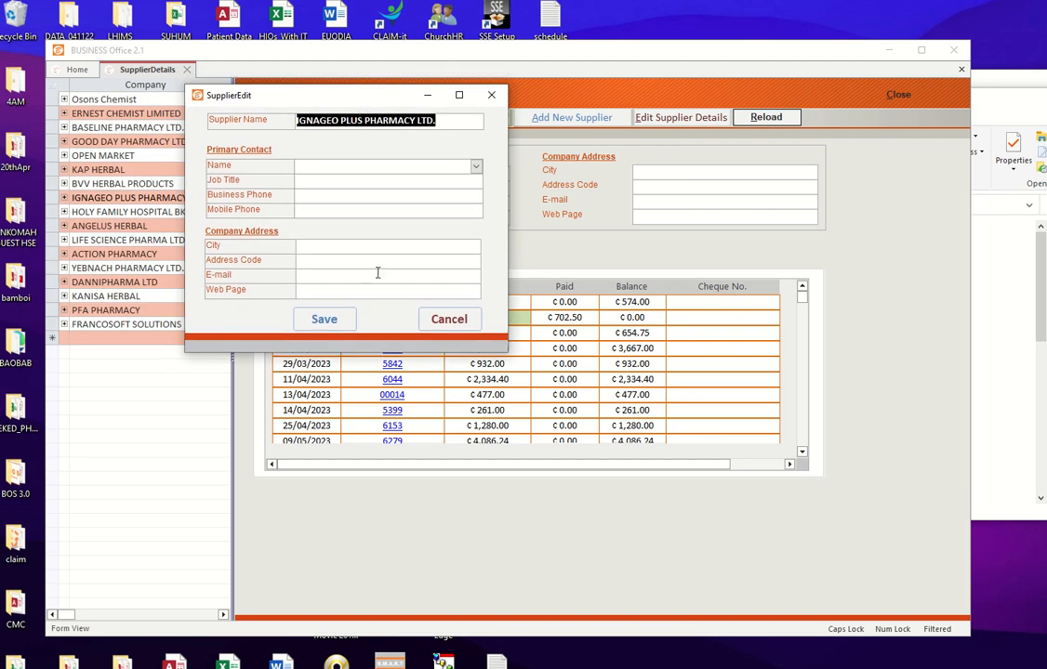
click(430, 316)
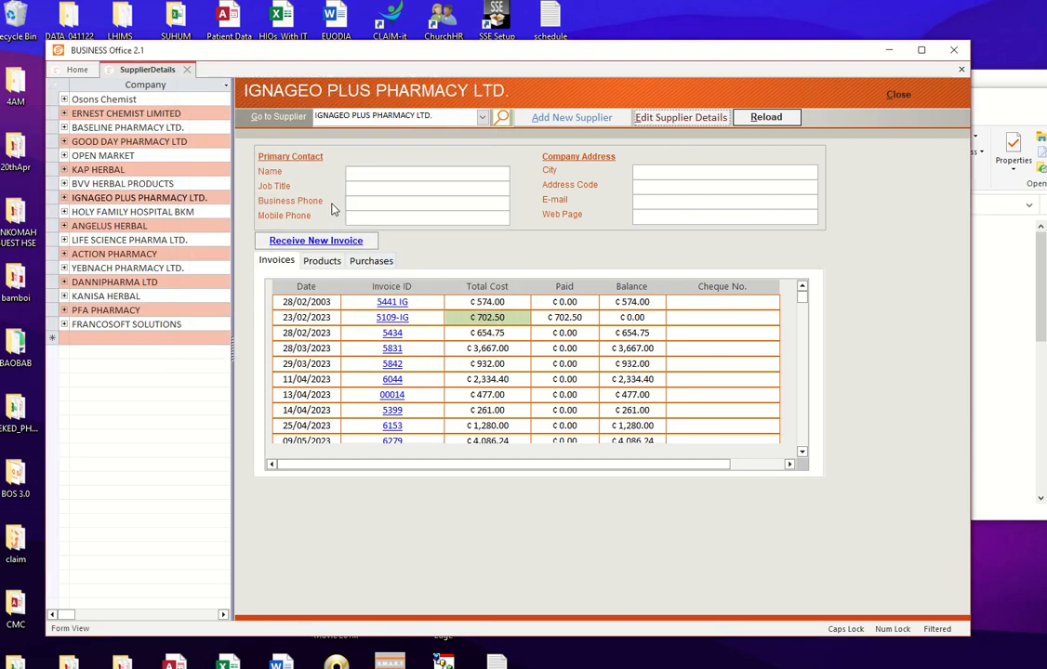
View the BASELINE PHARMACY LTD. record, and go to BVV HERBAL PRODUCTS to view its products, purchases and invoices.
click(143, 127)
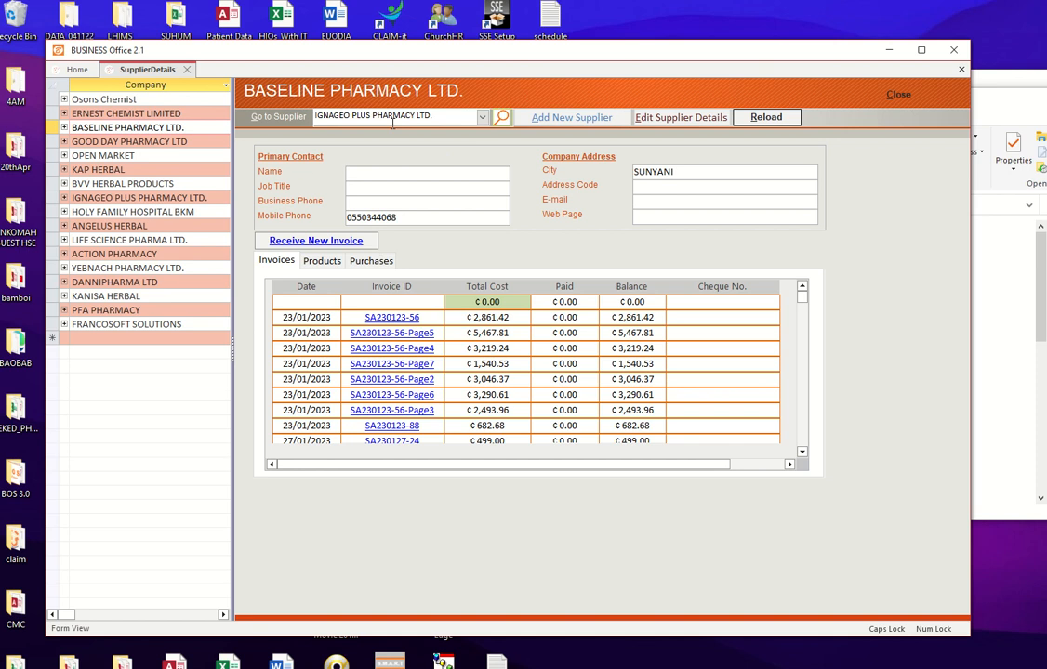
click(481, 119)
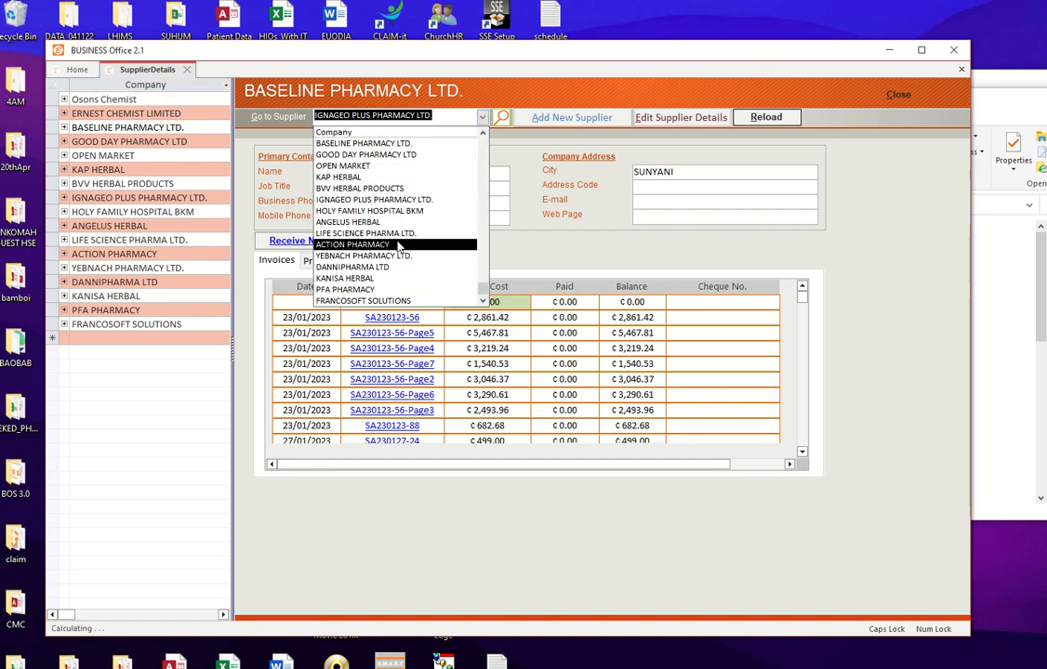
click(361, 188)
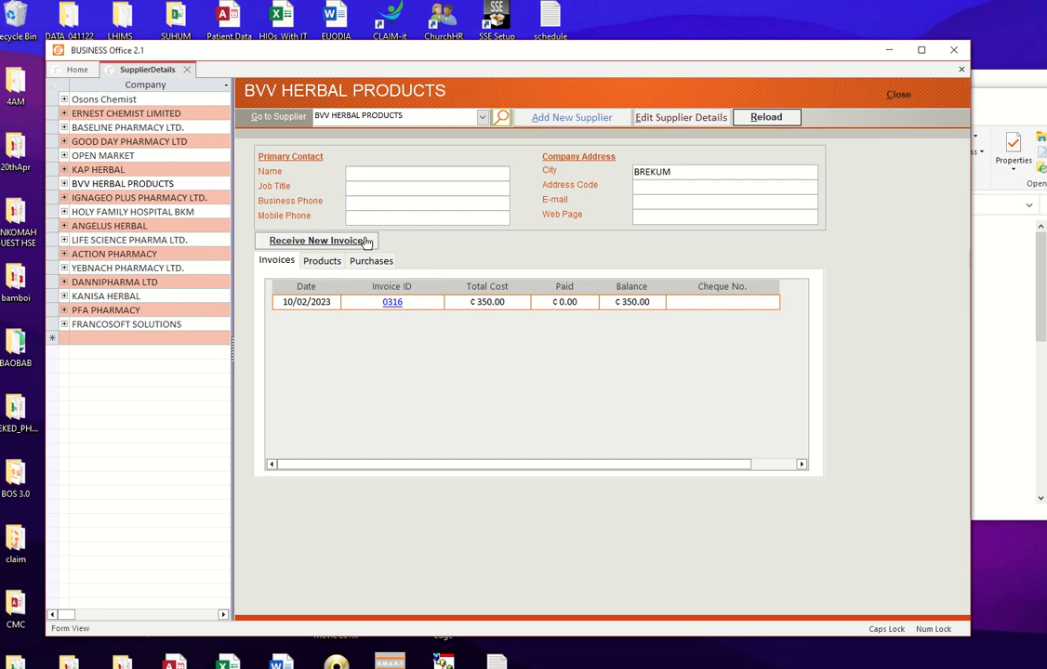
click(309, 263)
click(351, 266)
click(288, 265)
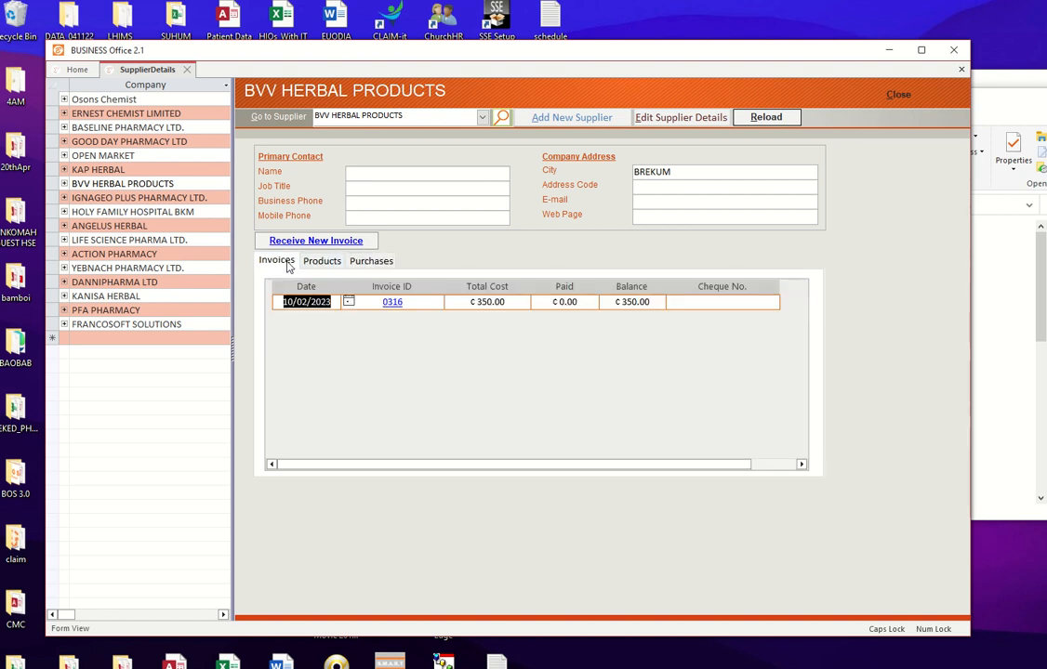
Examine both invoices of HOLY FAMILY HOSPITAL BKM and the list of products it supplies.
click(169, 211)
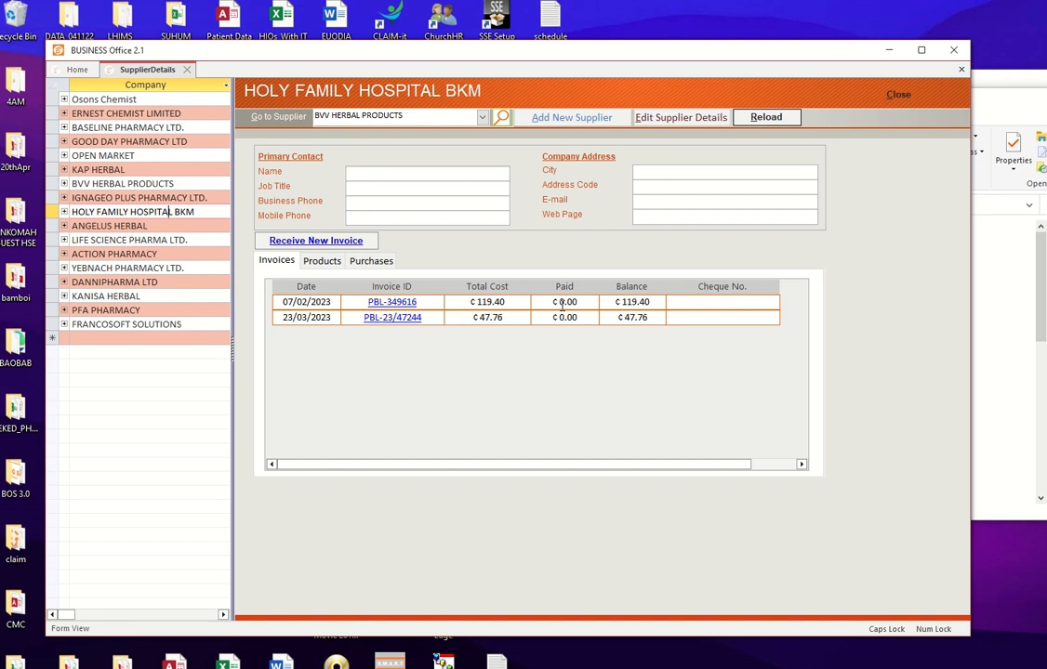
click(405, 319)
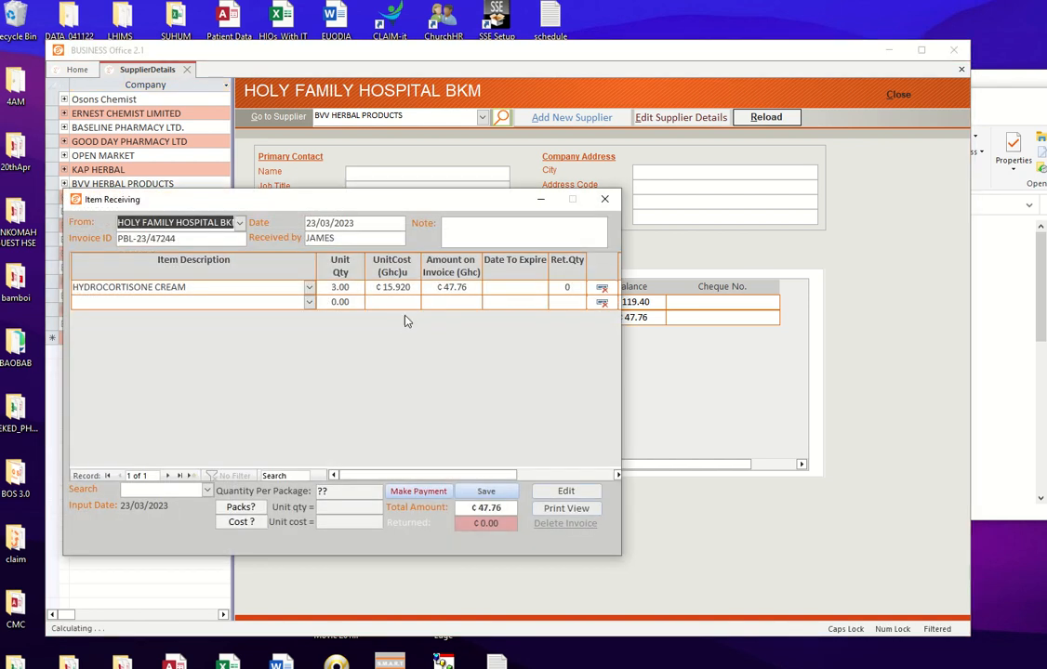
drag(402, 207, 528, 248)
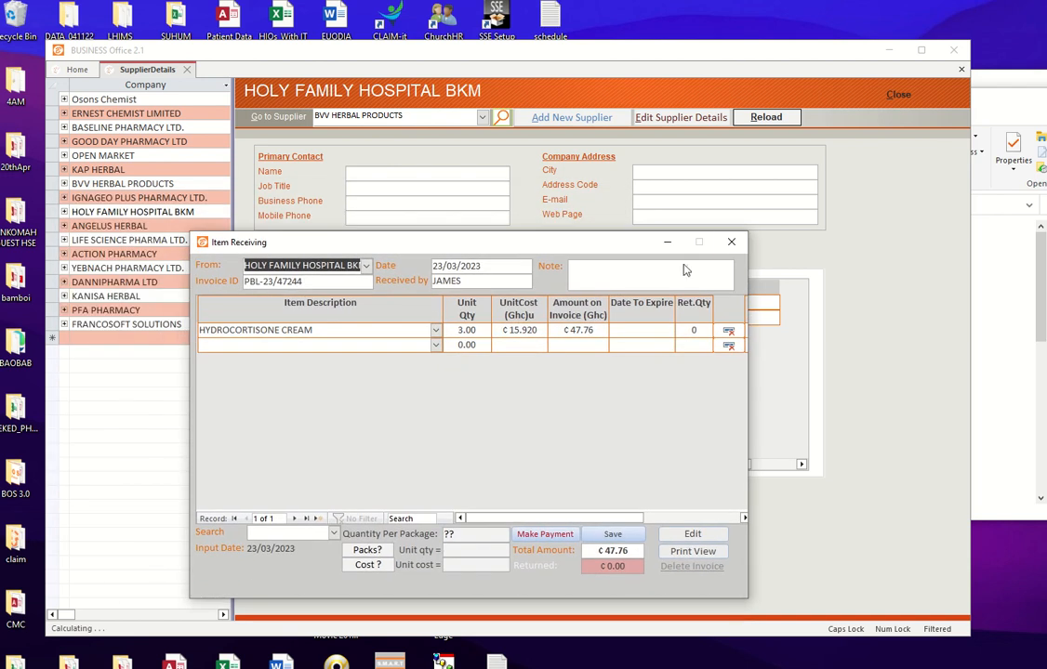
click(731, 243)
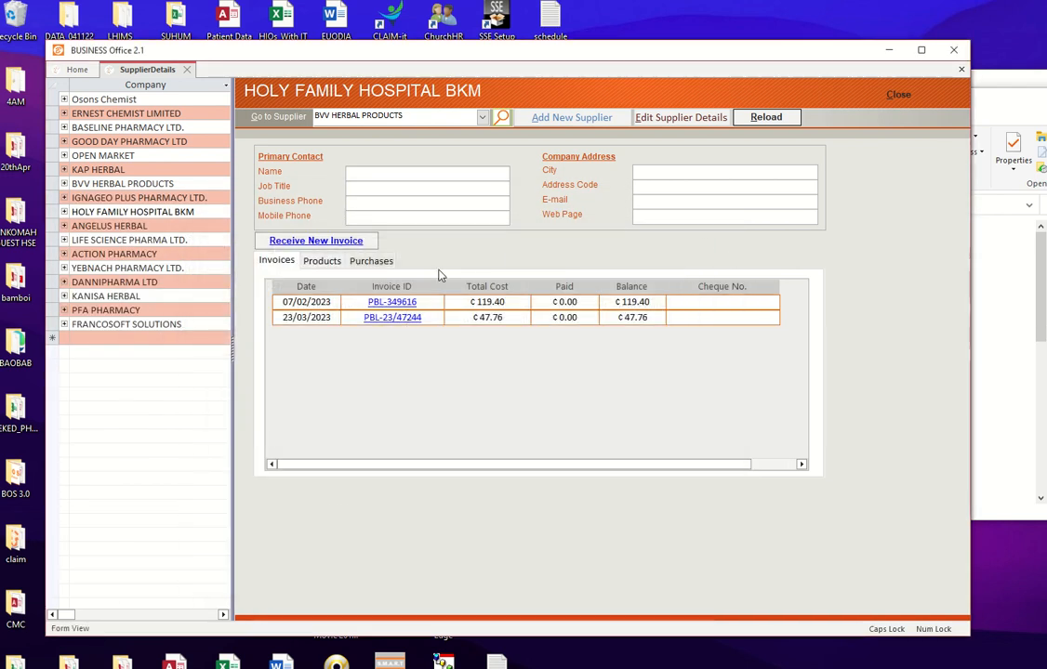
click(400, 303)
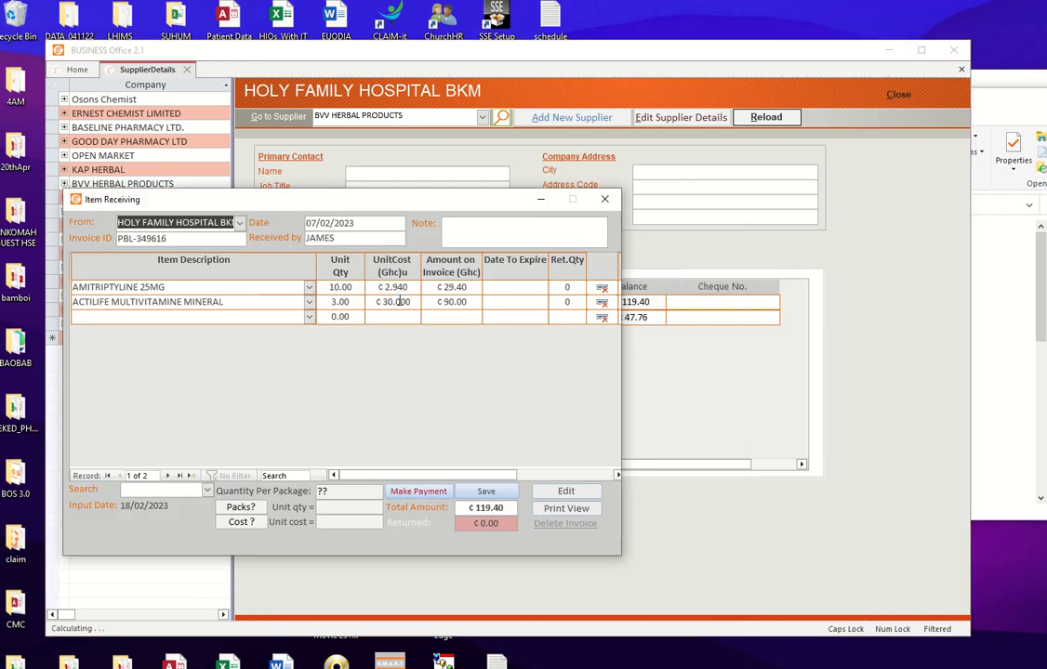
click(605, 202)
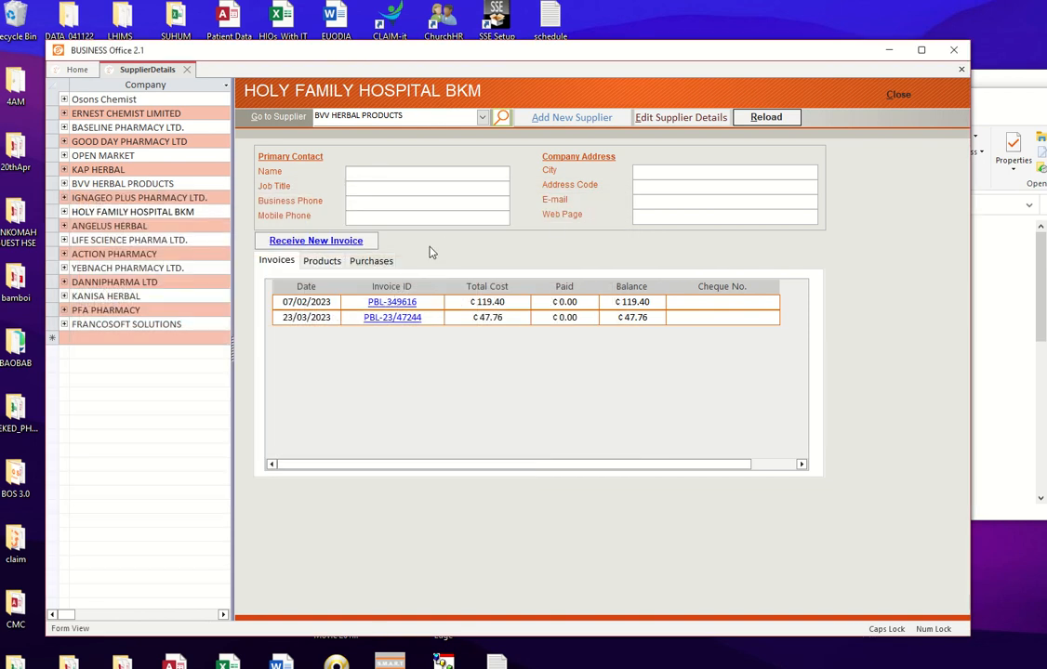
click(322, 261)
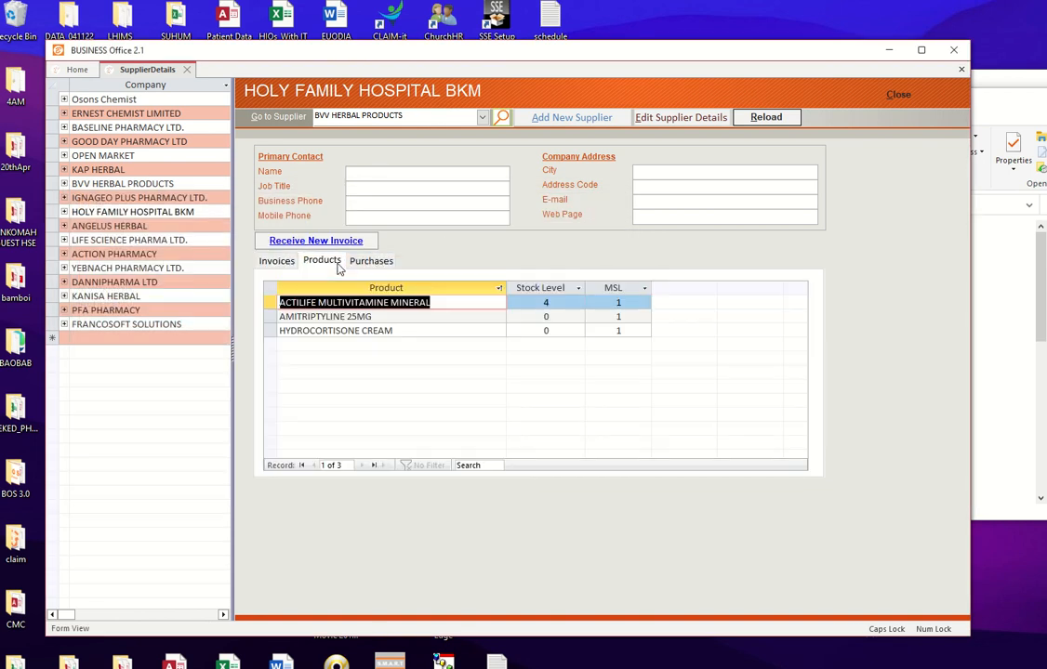
Examine the products, purchases and invoices recorded for the supplier ANGELUS HERBAL.
click(135, 227)
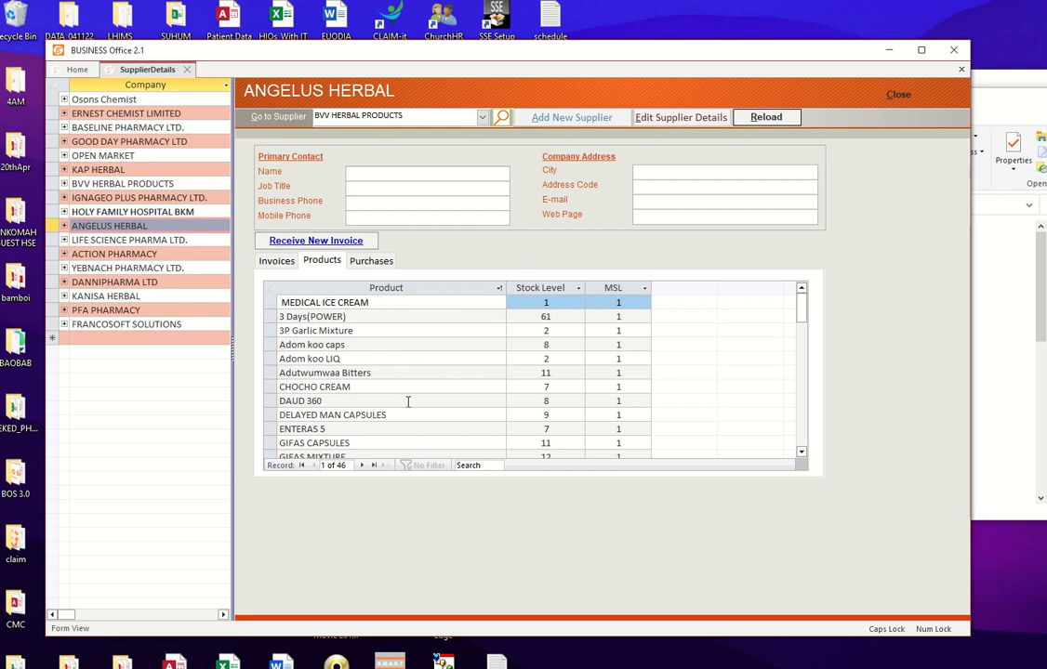
click(378, 266)
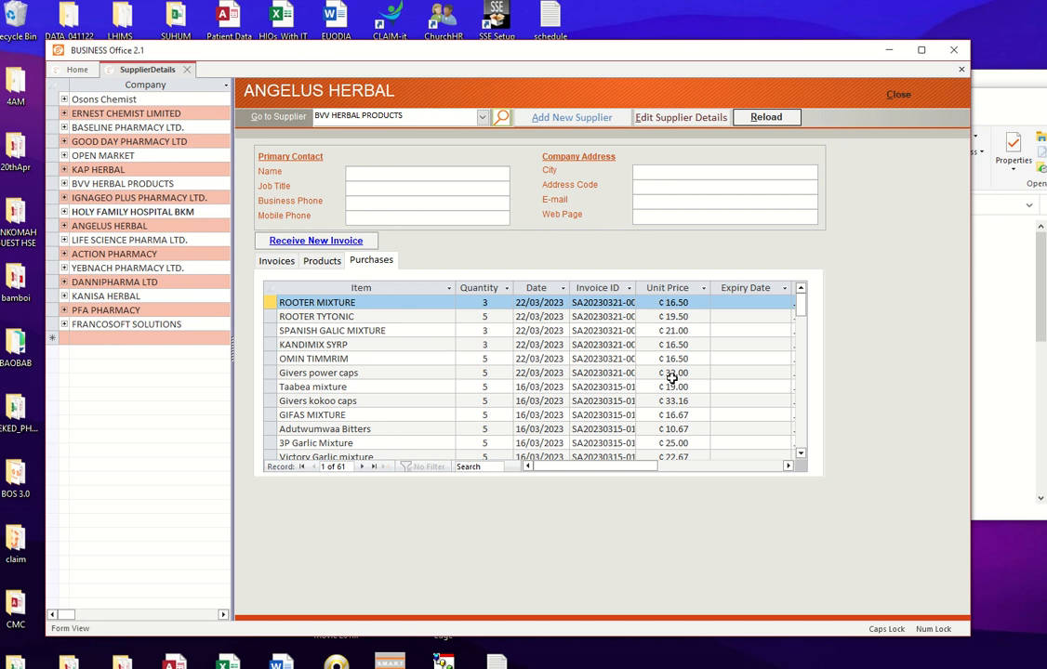
click(321, 263)
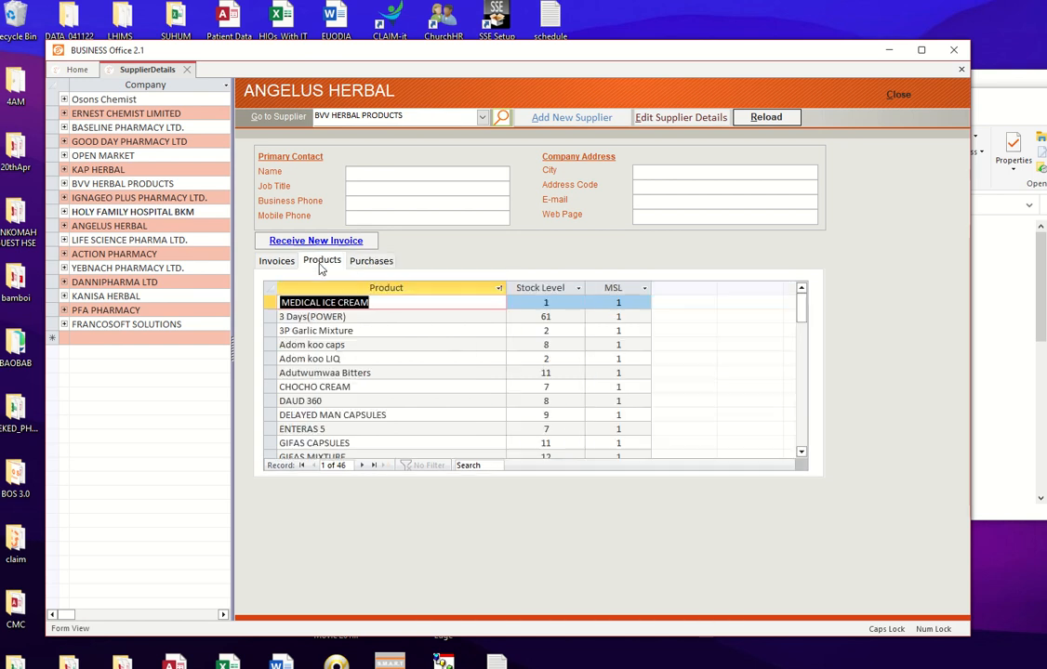
click(276, 262)
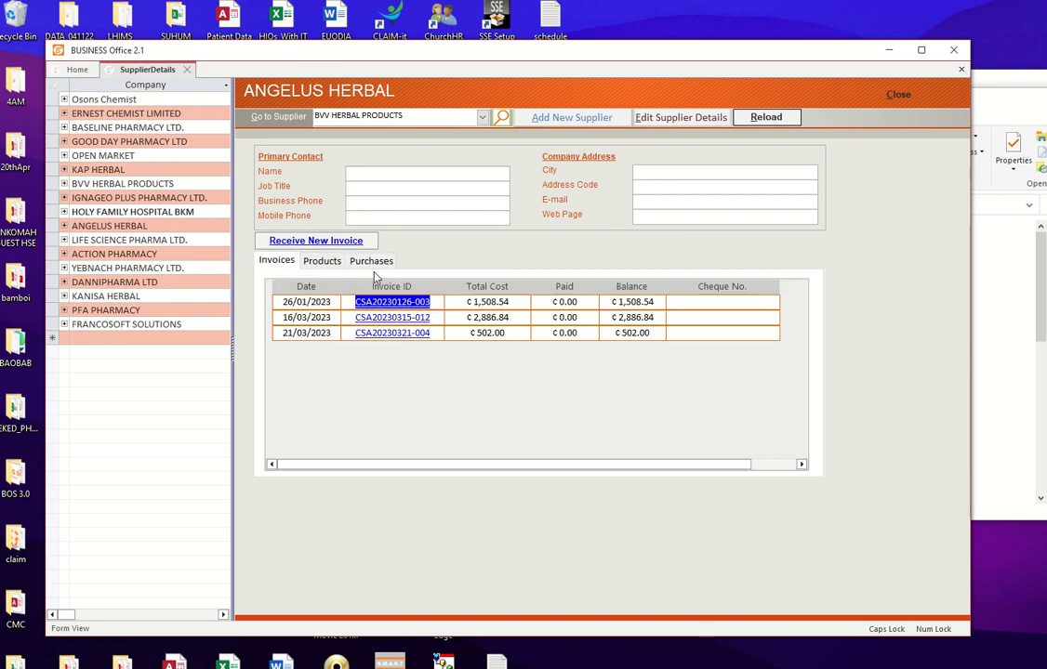
click(331, 265)
click(368, 264)
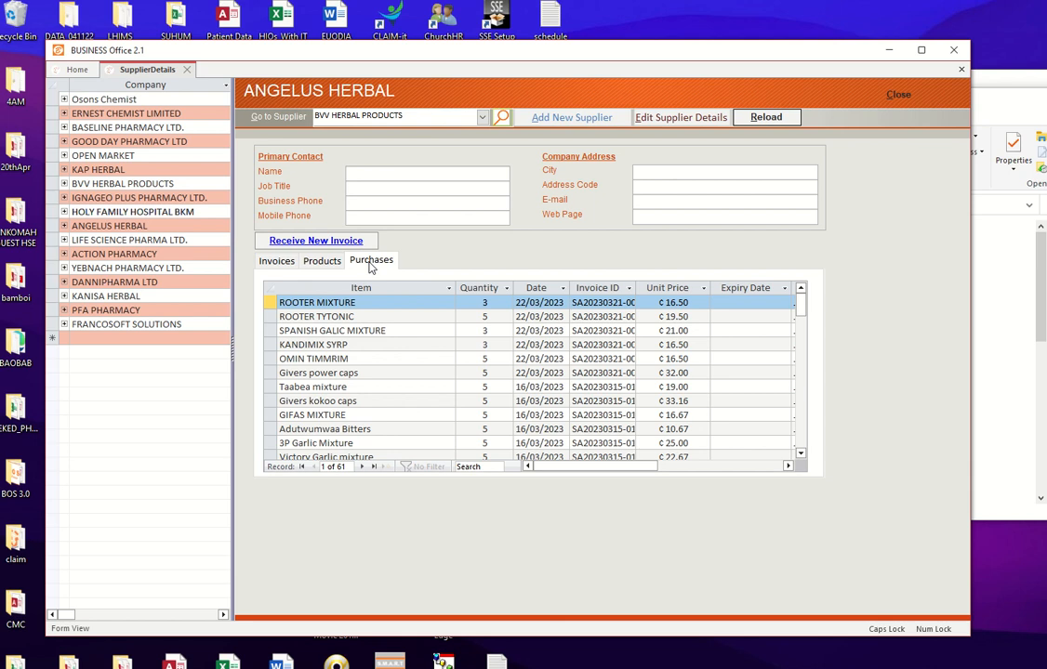
click(333, 265)
click(277, 261)
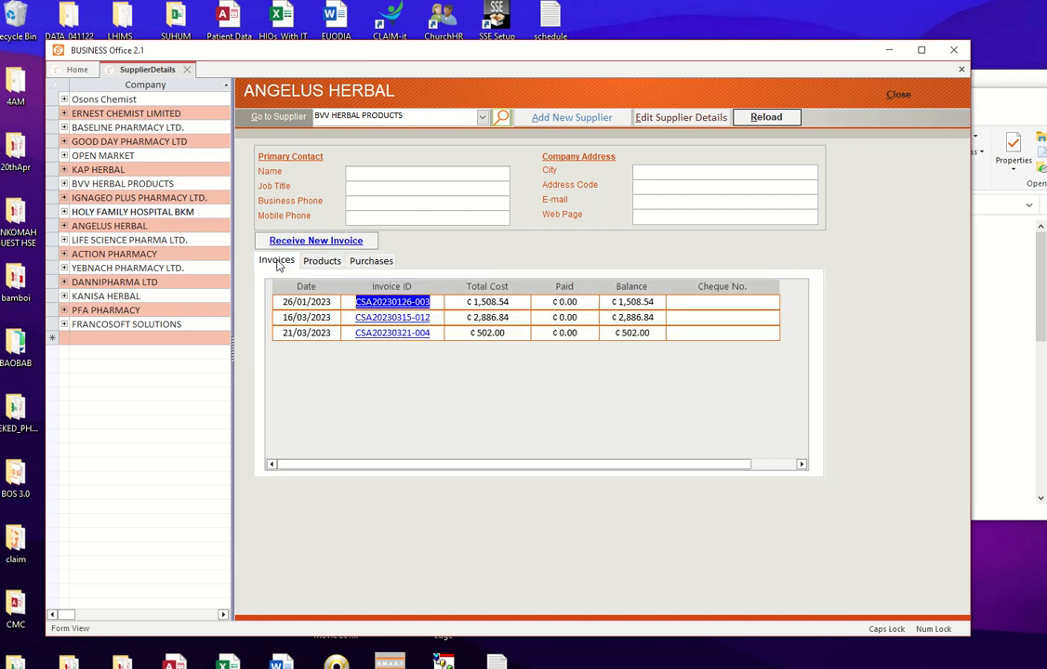
click(325, 263)
click(370, 263)
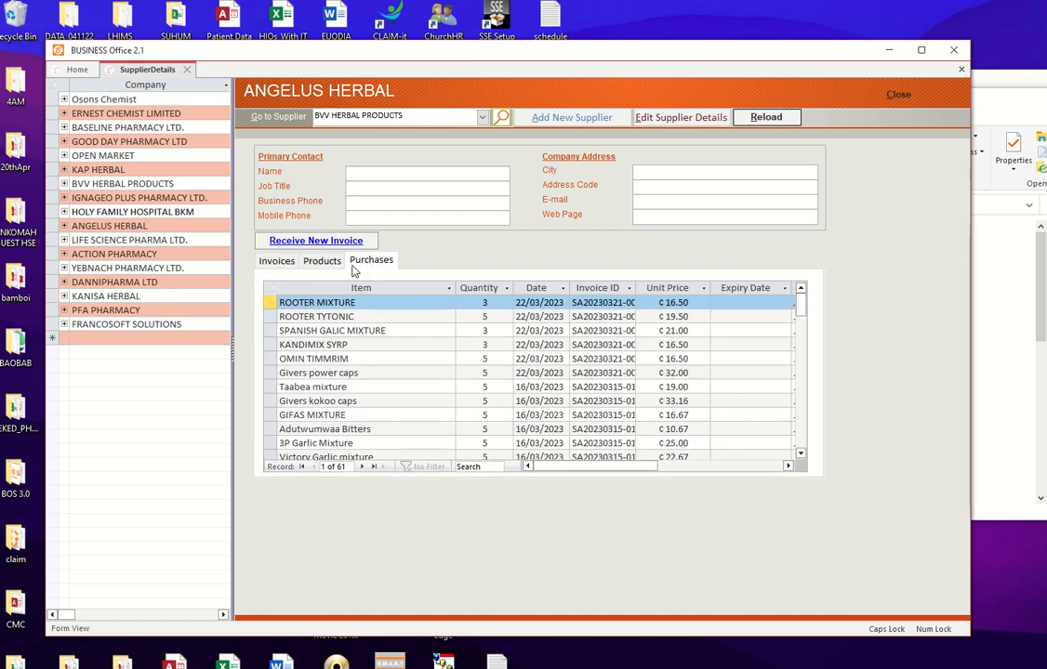